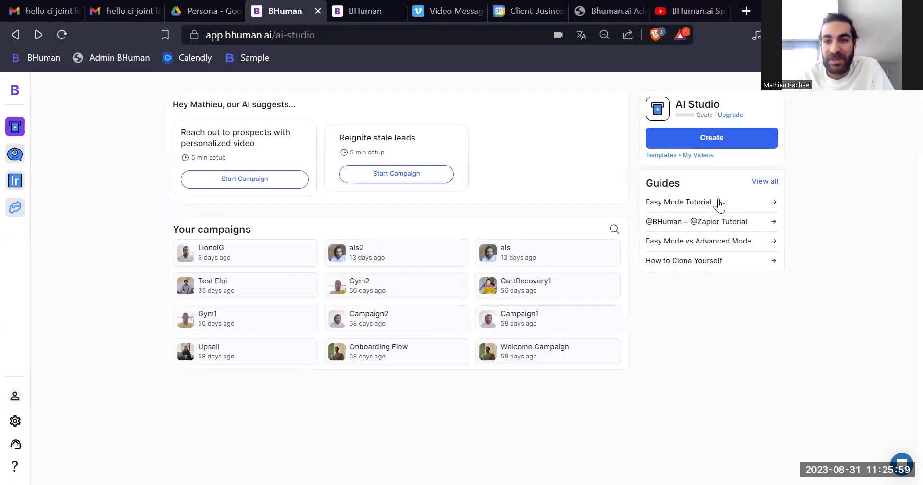
# - Start a new creation and browse the community video templates by category, including eCommerce, Marketing, Real estate and HR
pyautogui.click(702, 135)
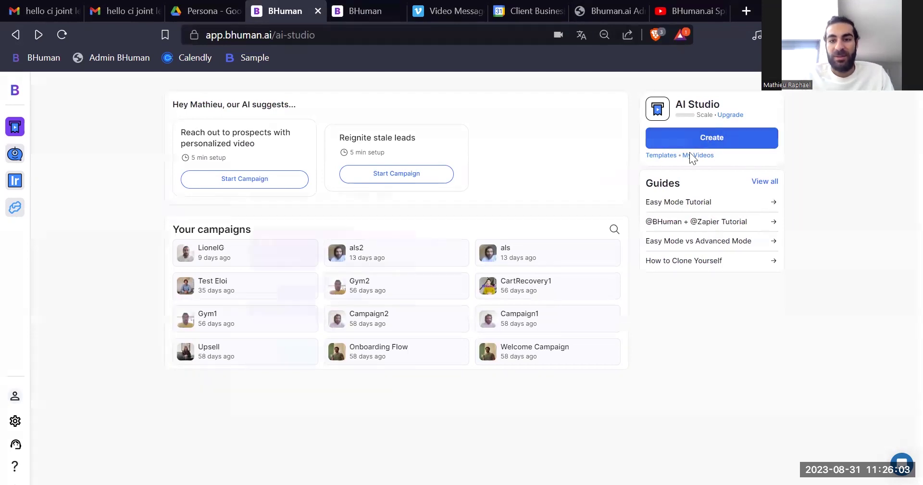
pyautogui.click(710, 138)
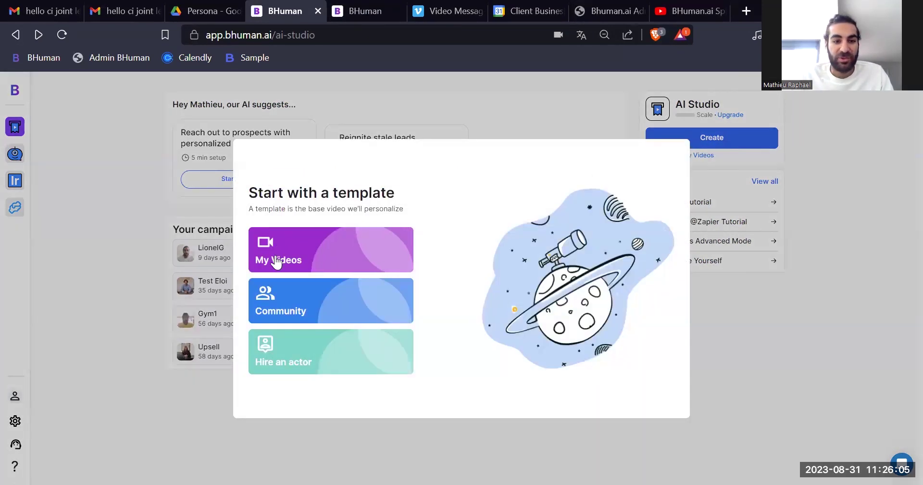
pyautogui.click(279, 255)
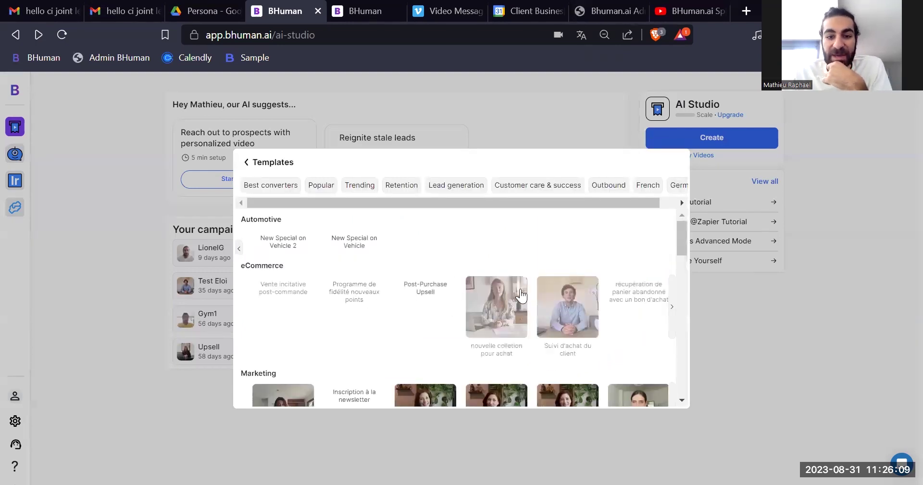
pyautogui.scroll(-1, 573, 296)
pyautogui.scroll(-5, 574, 296)
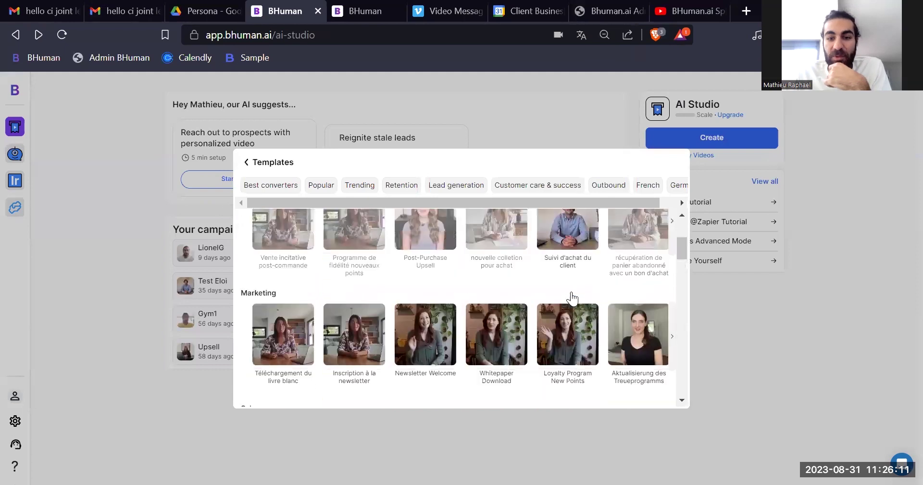
pyautogui.scroll(-1, 572, 296)
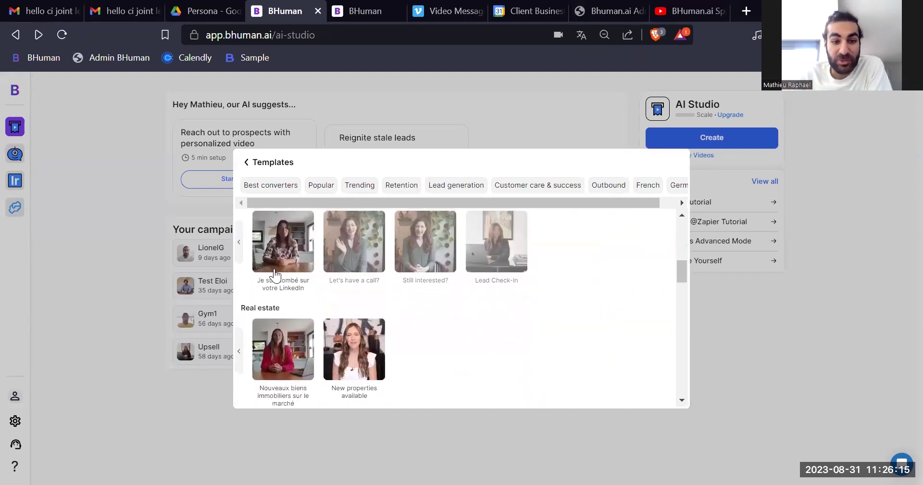
pyautogui.scroll(-2, 332, 291)
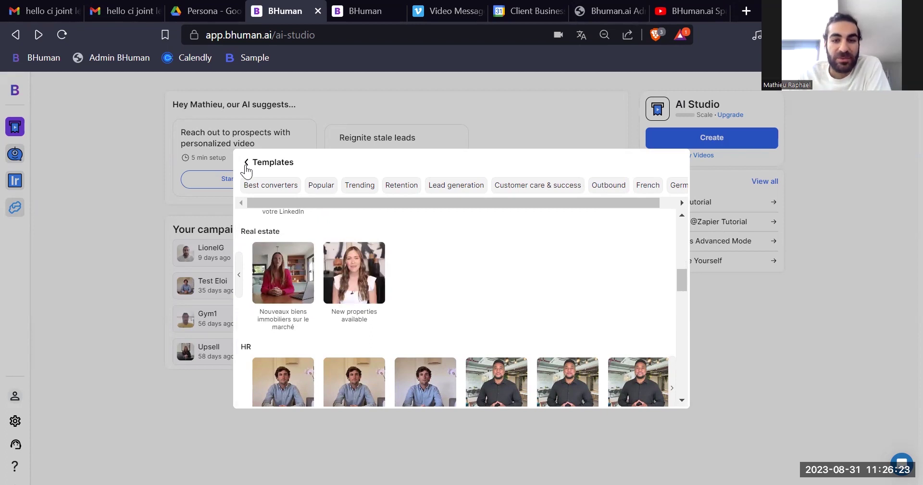
pyautogui.click(246, 164)
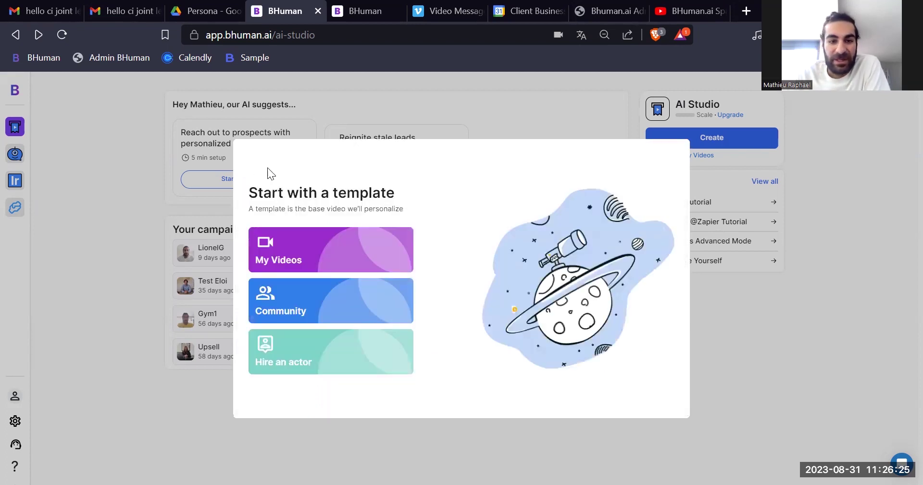
# - Create a new video template from the My Videos library and name it tutoriel1
pyautogui.click(310, 255)
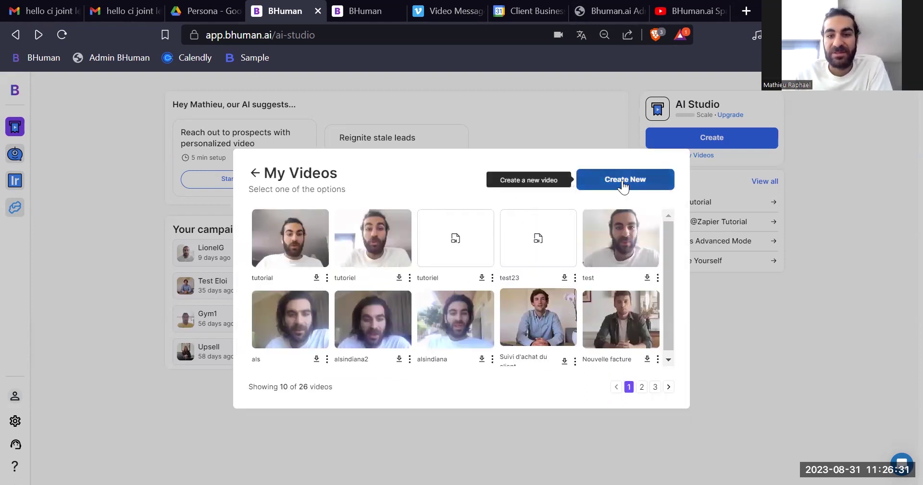
pyautogui.click(623, 181)
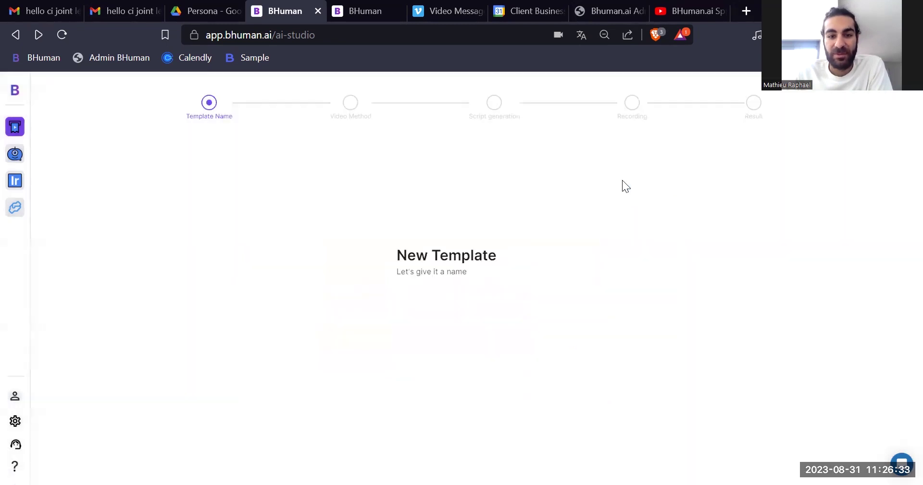
pyautogui.click(423, 297)
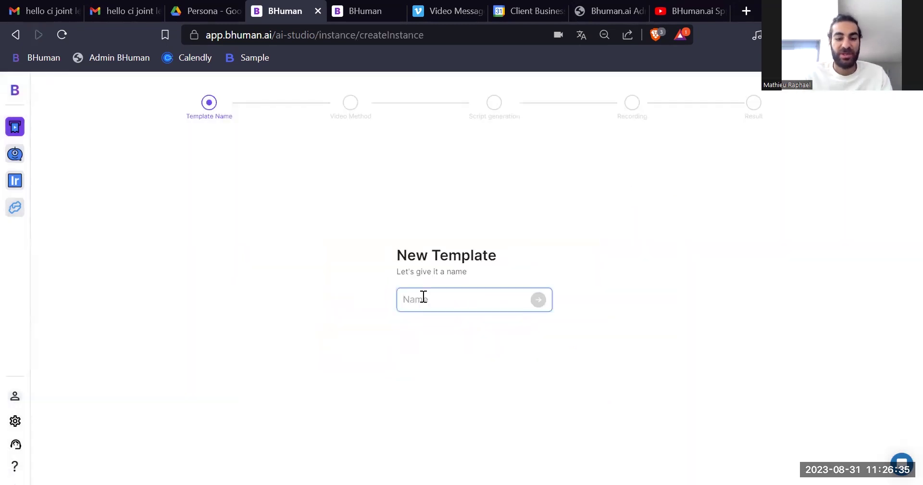
pyautogui.write('tutoriel')
pyautogui.press('BackSpace')
pyautogui.press('BackSpace')
pyautogui.write('iel1')
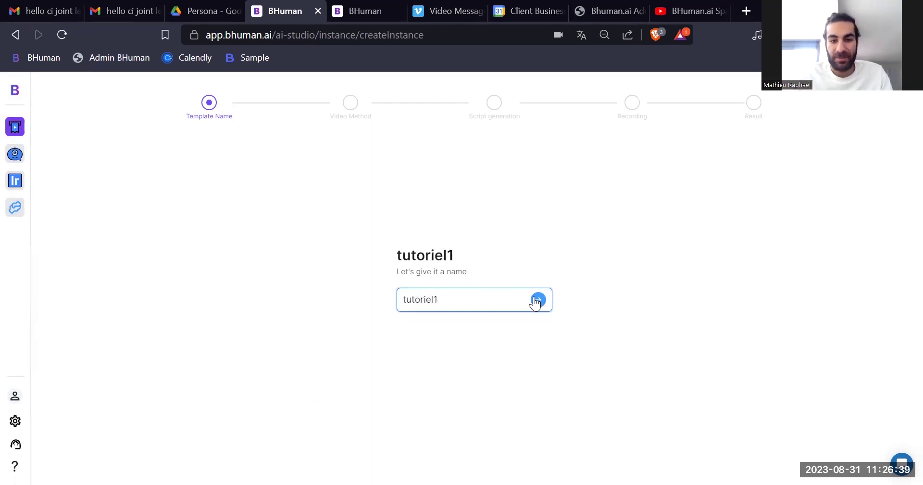
pyautogui.click(538, 300)
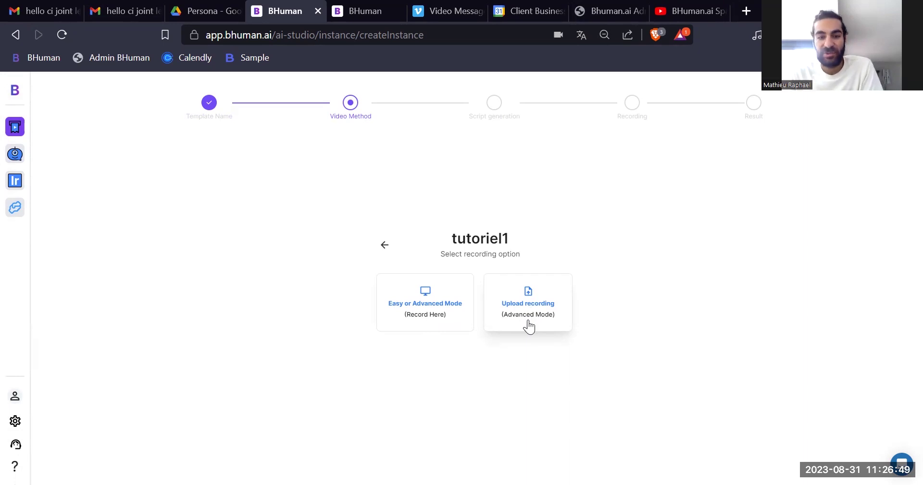
# - Choose to record the video in the browser in Advanced Mode and skip the AI script generation
pyautogui.click(418, 312)
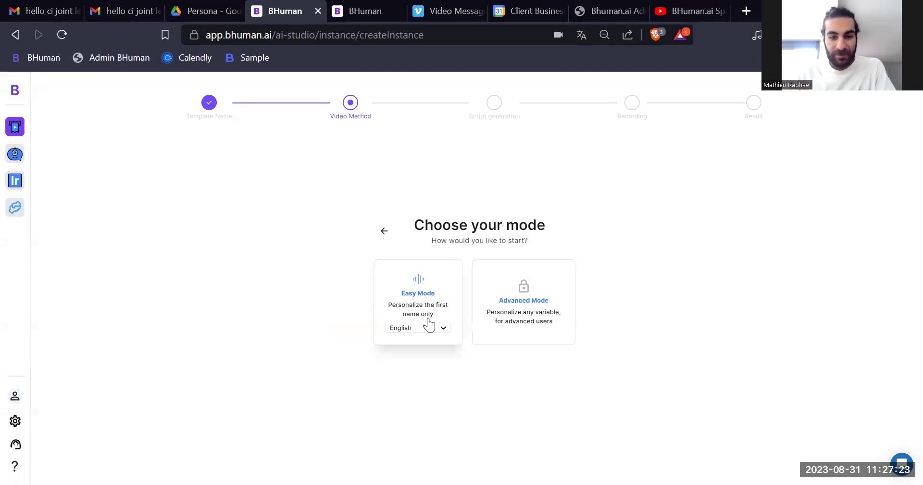
pyautogui.click(444, 328)
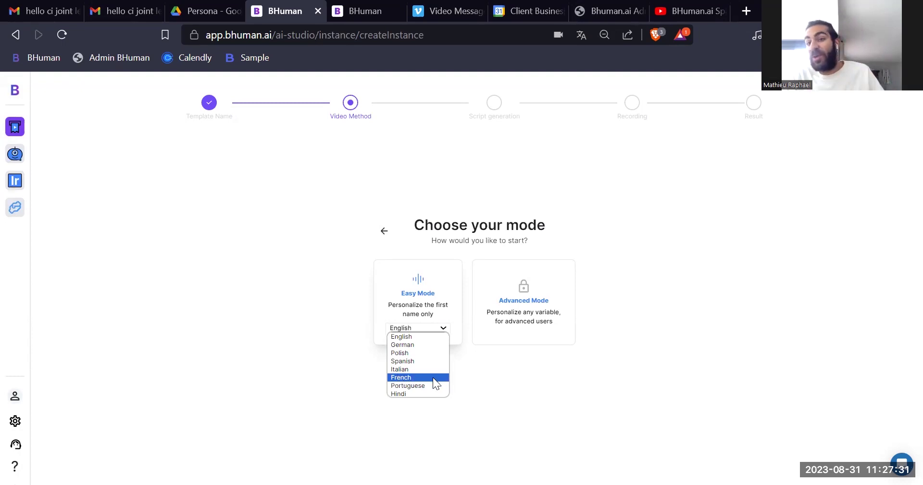
pyautogui.click(527, 375)
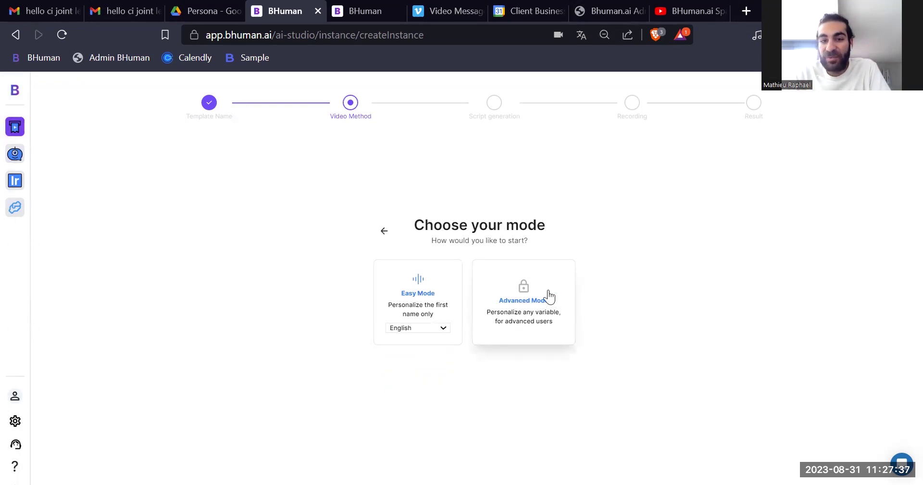
pyautogui.click(530, 308)
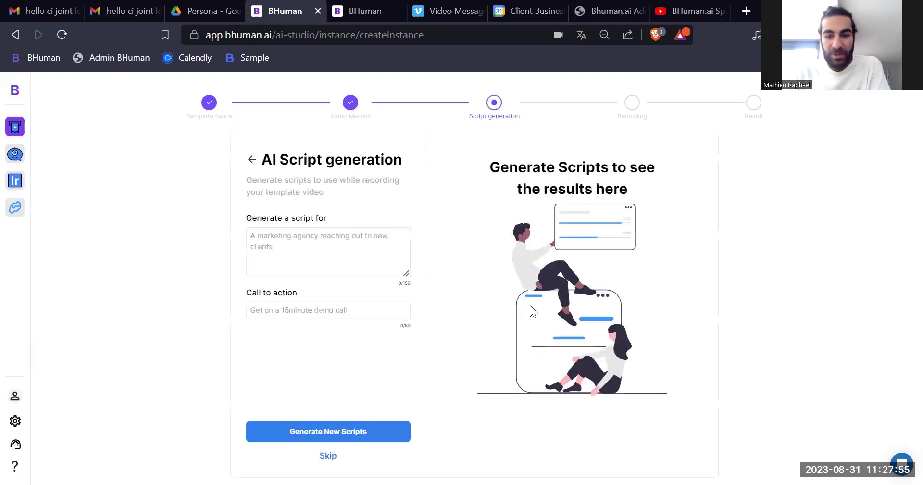
pyautogui.click(328, 456)
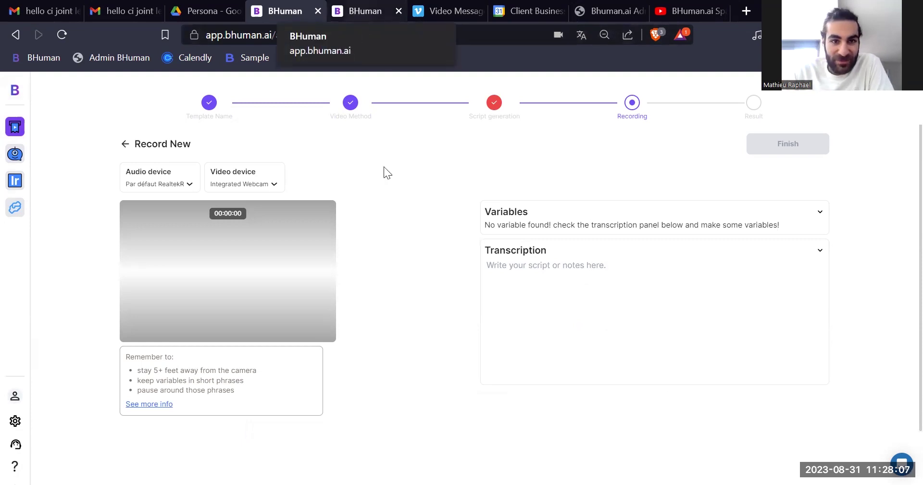
# - Switch to the existing tutorial template and play the segment of the prénom variable in its transcript
pyautogui.hotkey('ctrl', 'Tab')
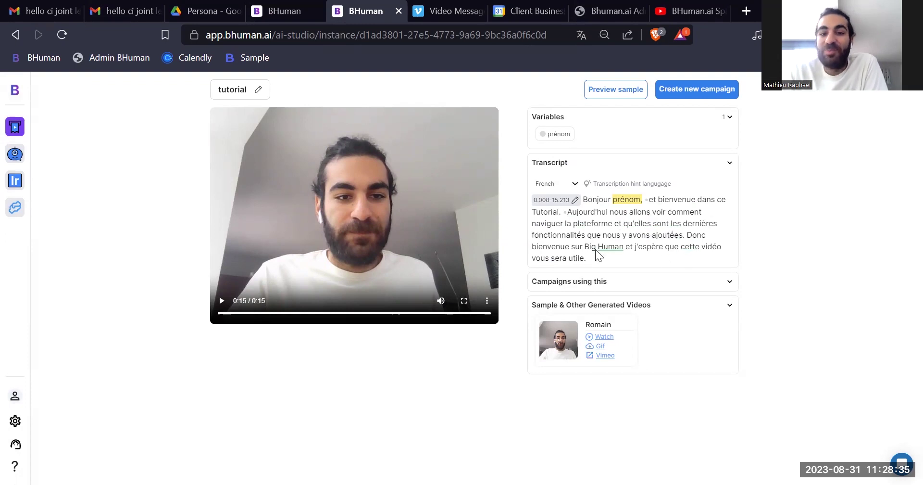
pyautogui.click(629, 202)
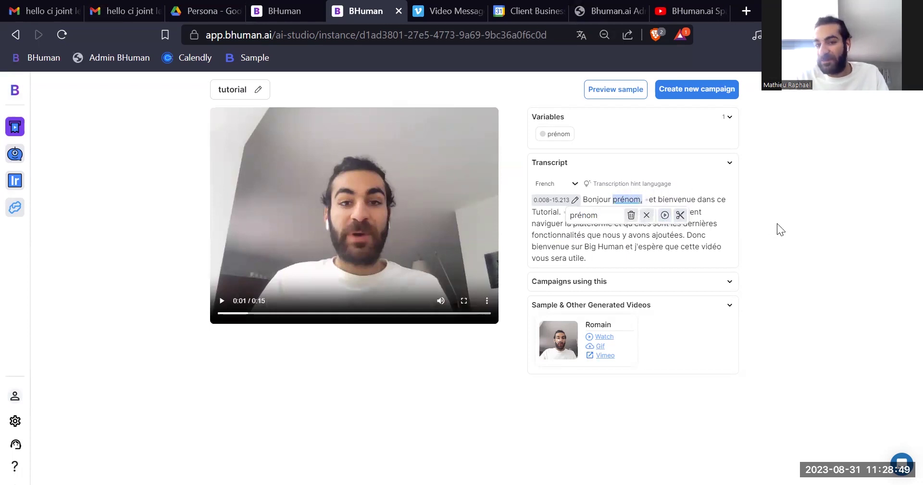
pyautogui.click(665, 216)
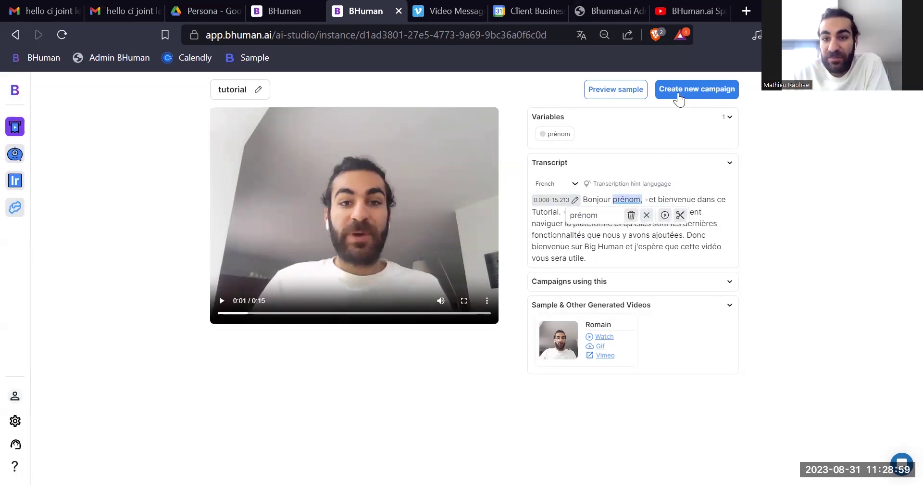
pyautogui.moveTo(679, 98); pyautogui.dragTo(563, 90)
pyautogui.click(563, 90)
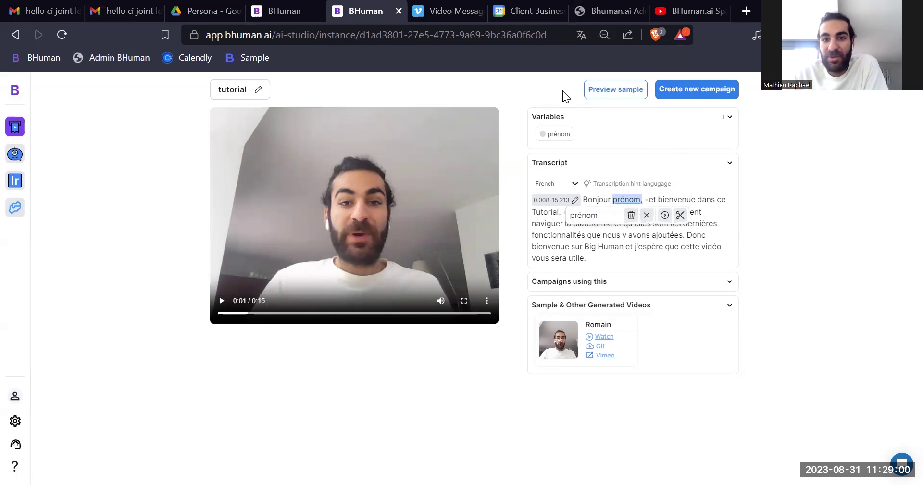
# - Generate a preview sample of the tutorial template, entering a recipient's first name for the prénom variable
pyautogui.click(601, 90)
pyautogui.click(464, 279)
pyautogui.write('Lionel')
pyautogui.click(459, 320)
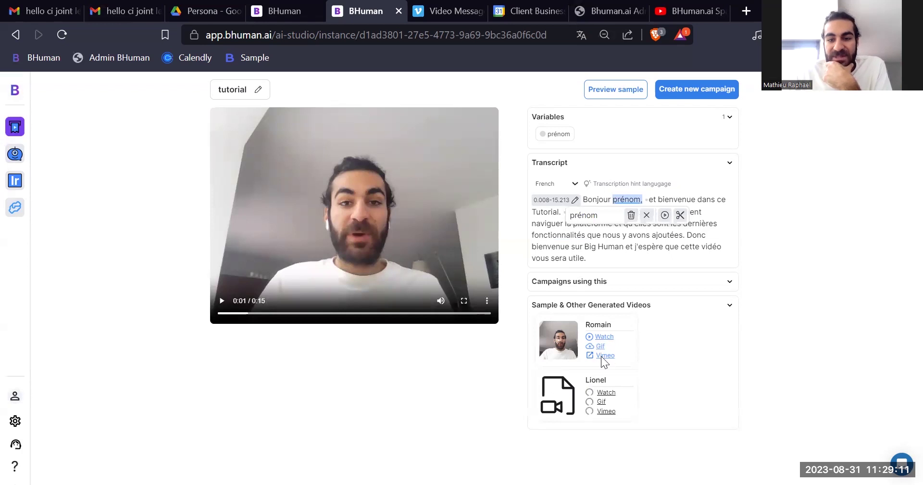
# - Open the finished sample video on Vimeo, play it and pause it
pyautogui.click(602, 356)
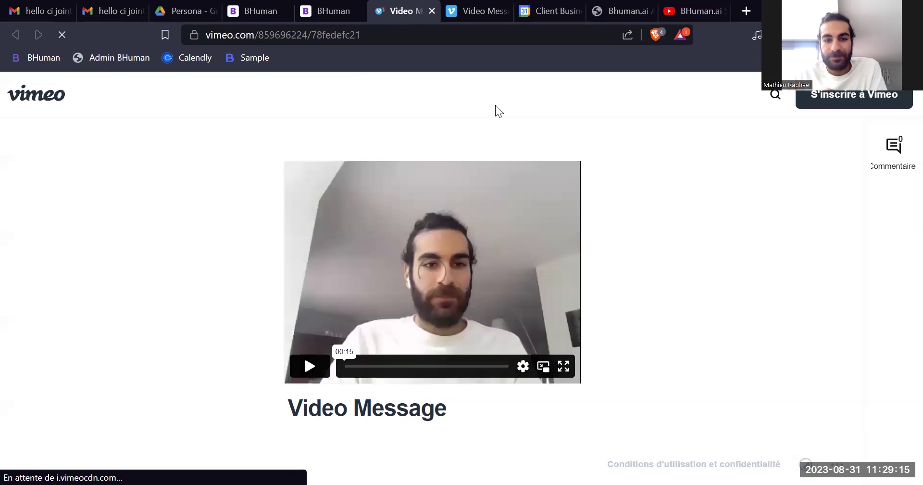
pyautogui.click(315, 369)
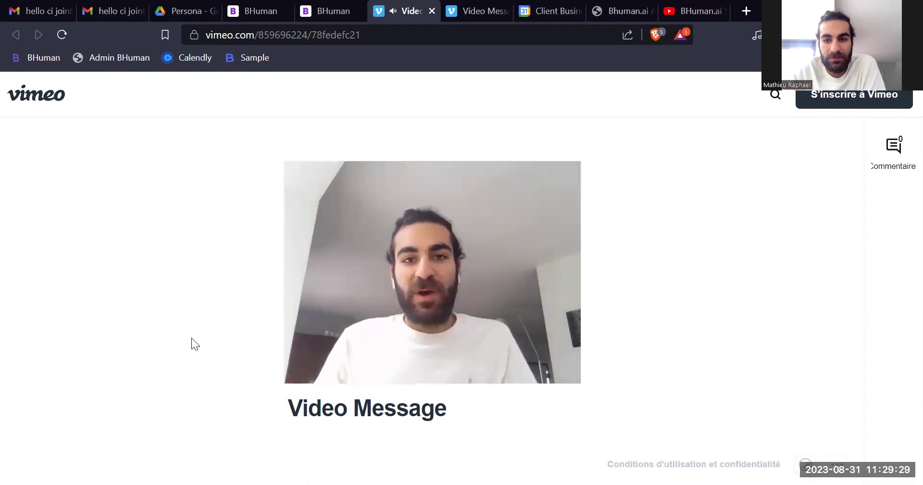
pyautogui.click(311, 367)
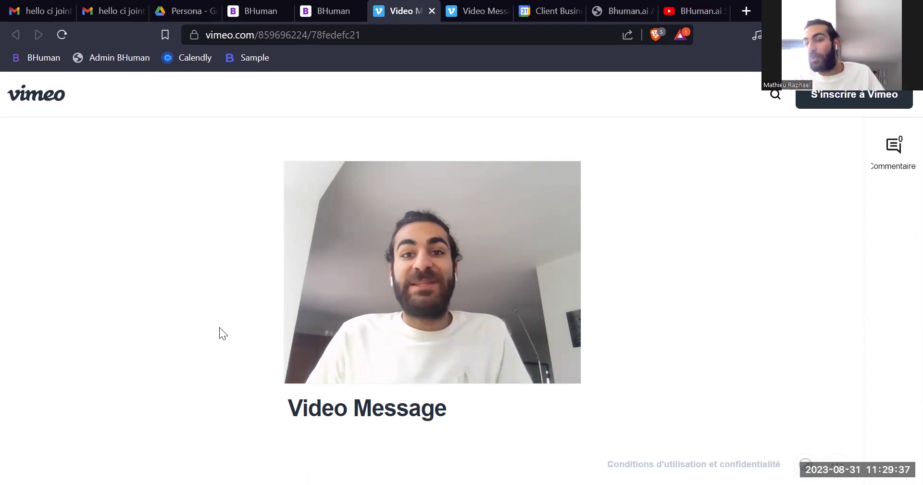
# - Return to the Record New page of the tutoriel1 template and open the full recording tips
pyautogui.click(327, 14)
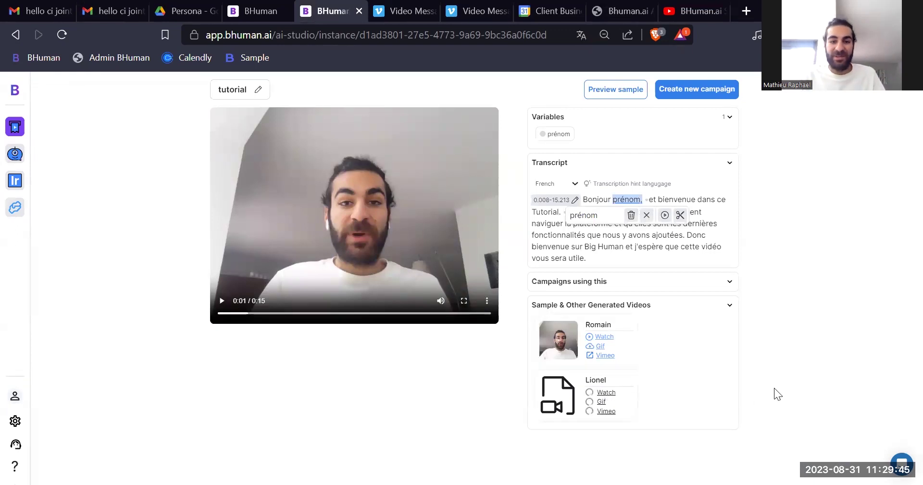
pyautogui.click(259, 19)
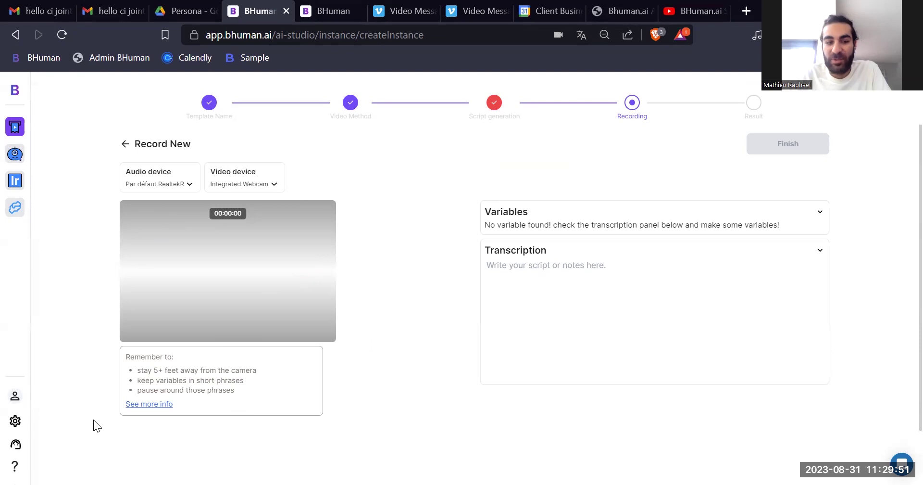
pyautogui.click(142, 404)
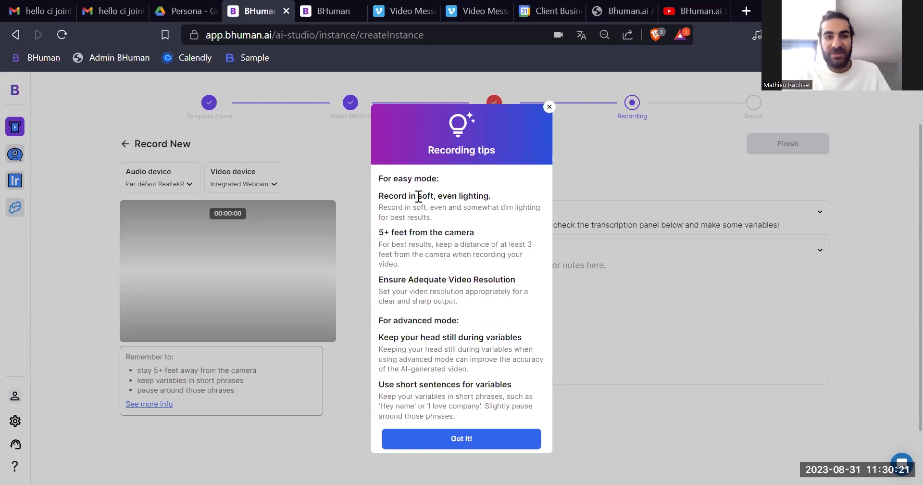
# - Create a campaign named Tutoriel 1 from the tutorial template, with the industry Software and the use case Upsell customers
pyautogui.click(319, 19)
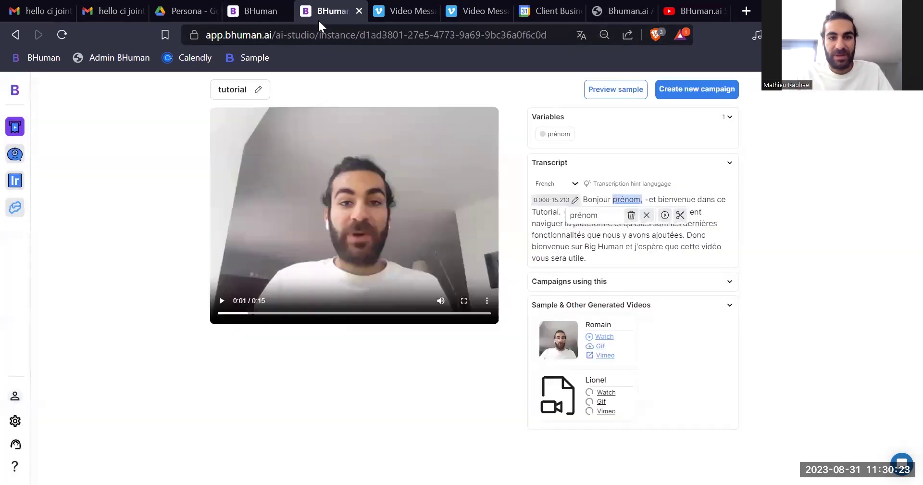
pyautogui.click(682, 92)
pyautogui.write('Tutoriel 1')
pyautogui.click(437, 301)
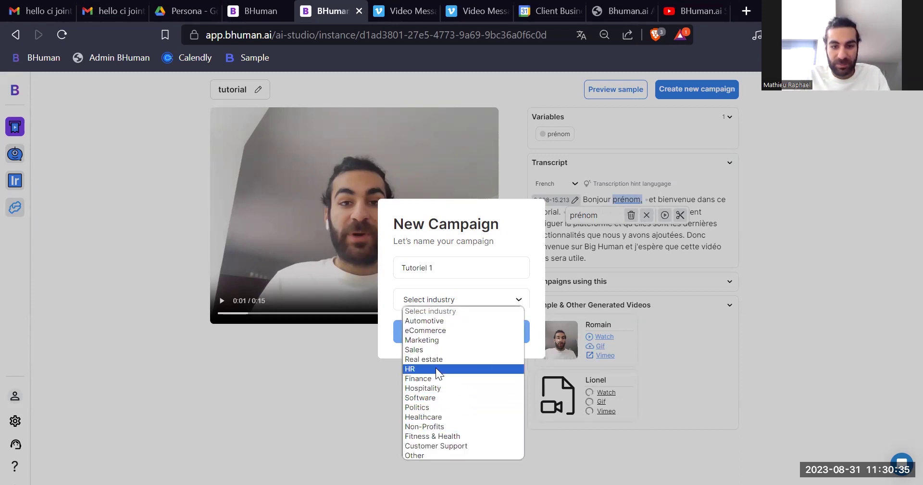
pyautogui.click(431, 395)
pyautogui.click(458, 283)
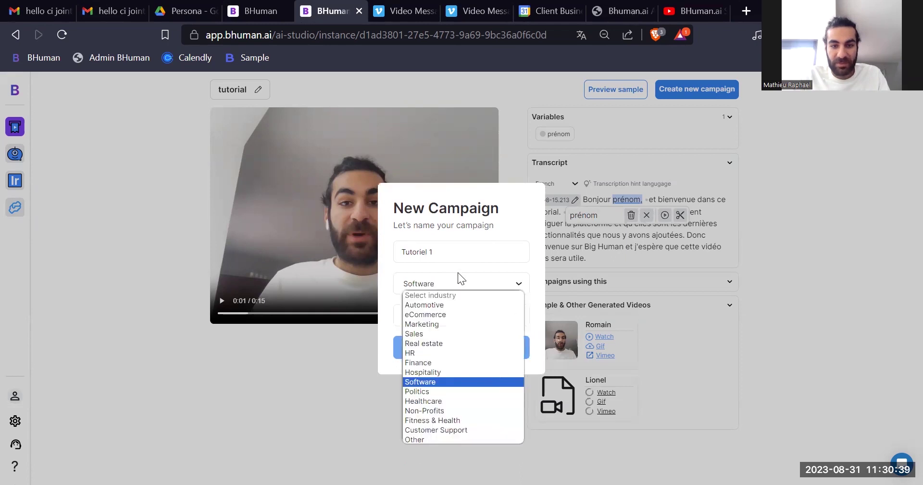
pyautogui.click(449, 310)
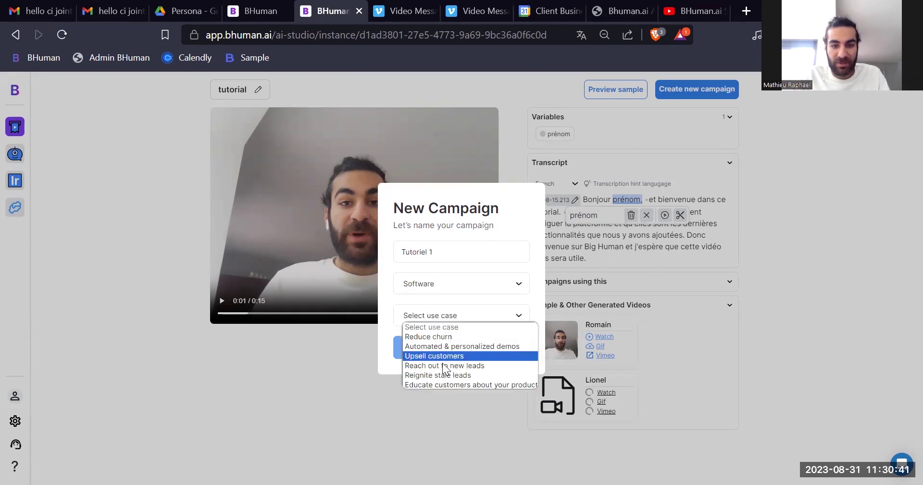
pyautogui.click(442, 355)
pyautogui.click(452, 351)
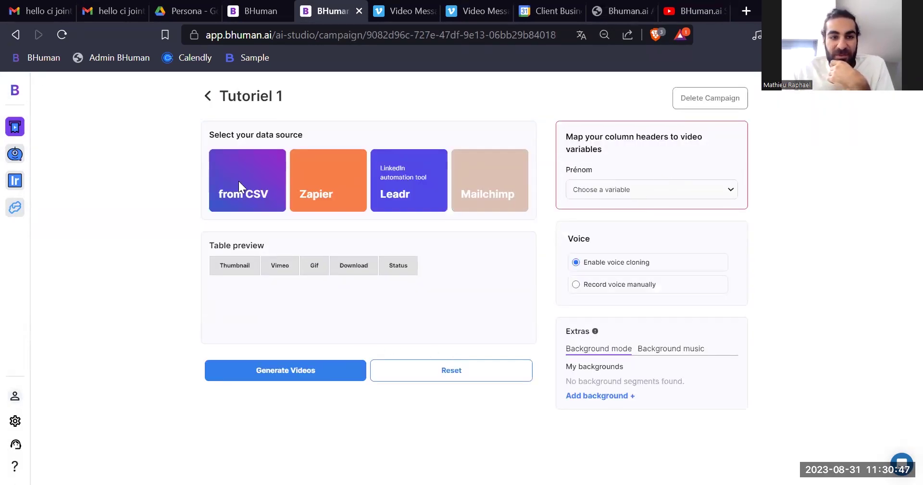
# - Check which column headers can be mapped to the Prénom variable of the campaign
pyautogui.click(646, 188)
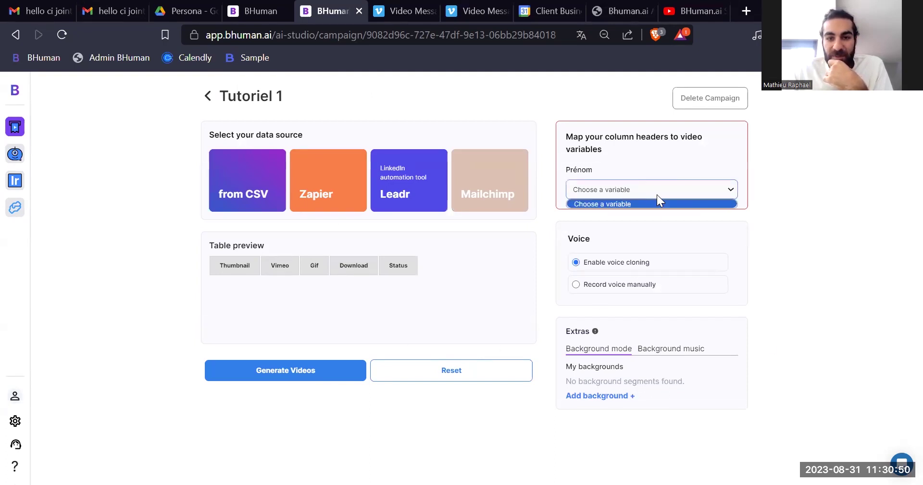
pyautogui.click(780, 223)
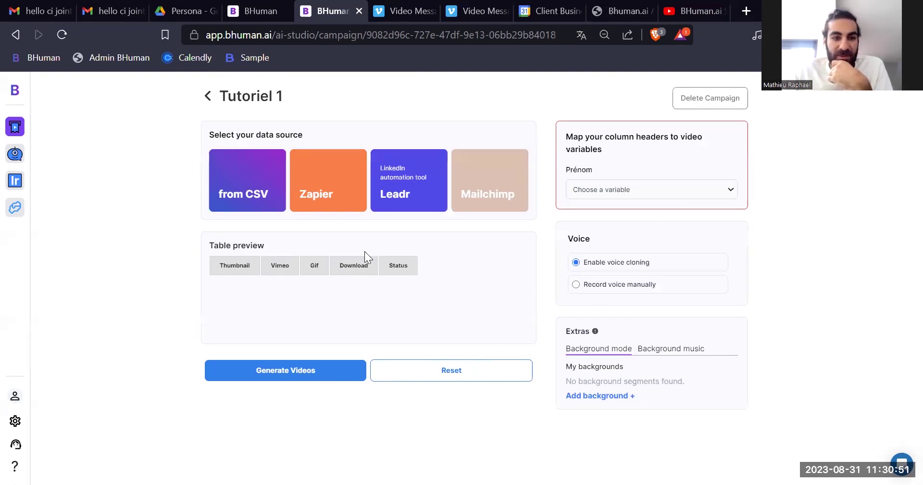
# - Load the contact list Alsindiana bhuman.csv from the Documents > BHuman folder as the campaign's data source
pyautogui.click(240, 186)
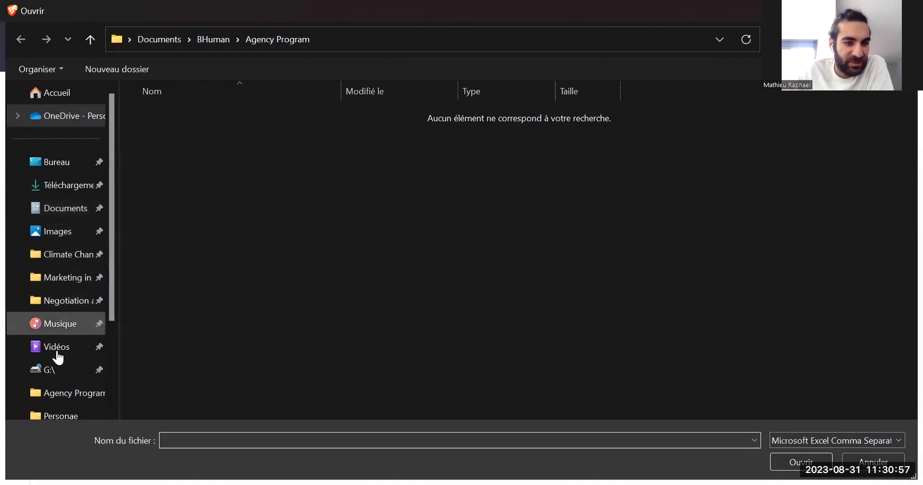
pyautogui.scroll(-1, 57, 357)
pyautogui.click(58, 392)
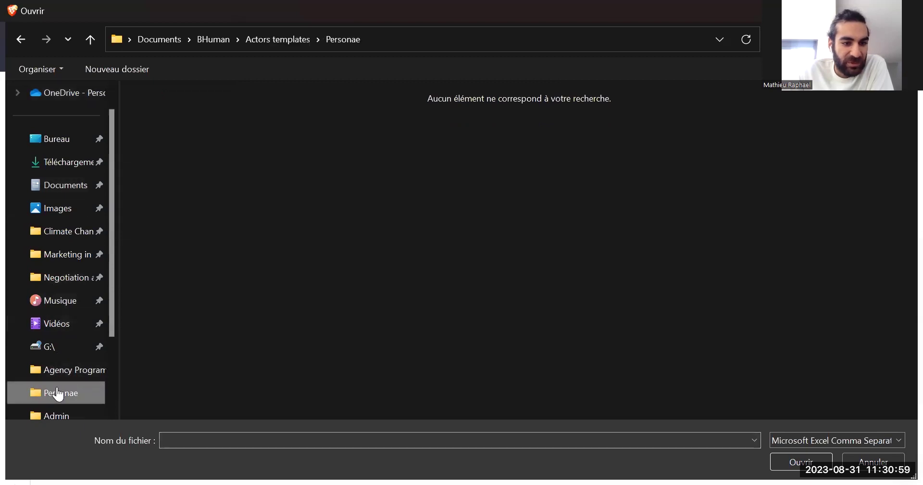
pyautogui.click(57, 378)
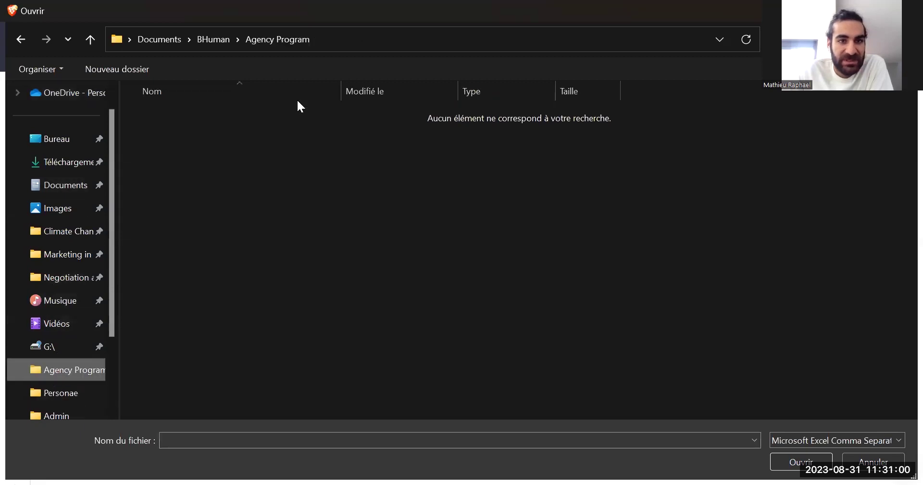
pyautogui.click(207, 37)
pyautogui.click(183, 182)
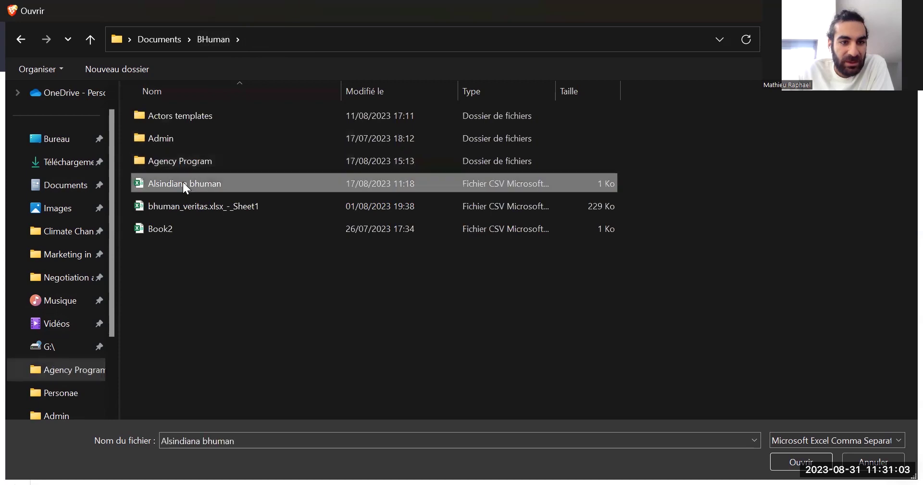
pyautogui.press('Return')
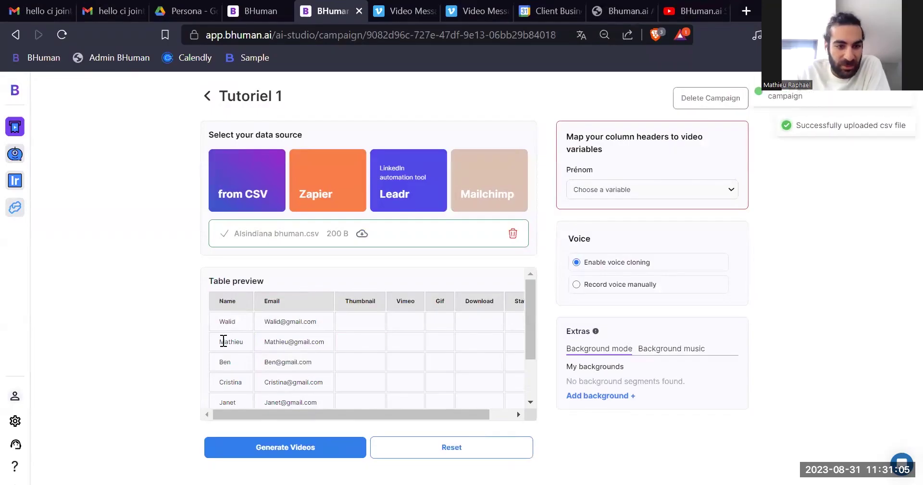
# - Review the imported contacts in the table preview and map the Prénom variable to the Name column
pyautogui.scroll(-3, 234, 380)
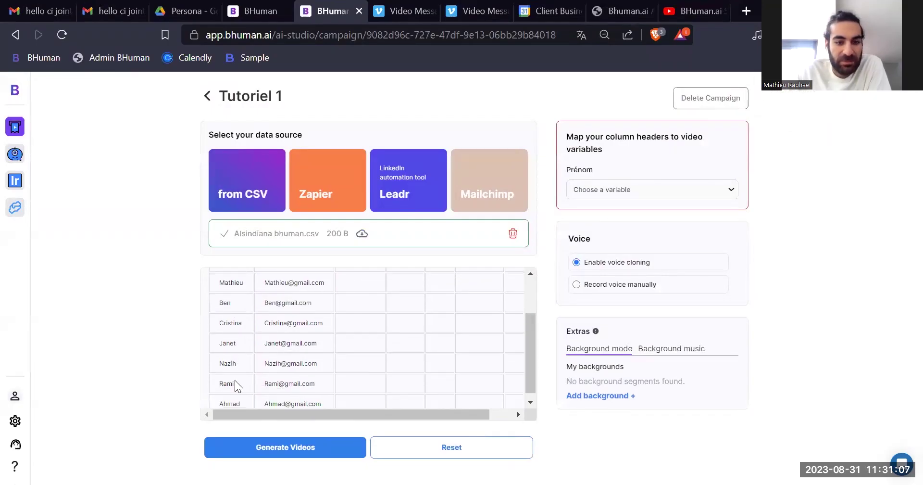
pyautogui.scroll(3, 234, 383)
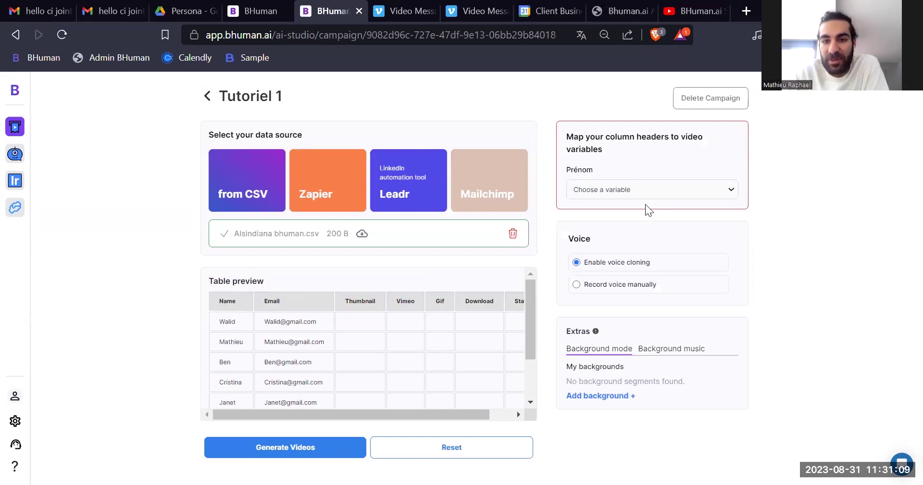
pyautogui.click(635, 192)
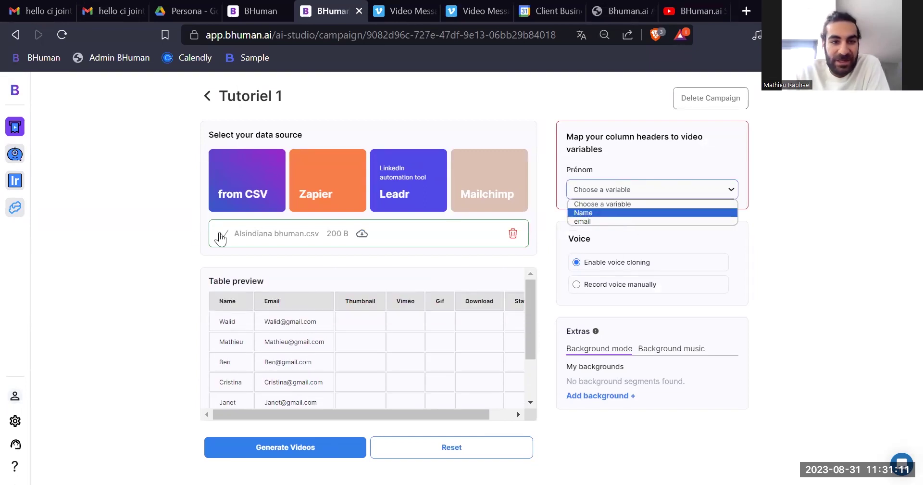
pyautogui.click(228, 301)
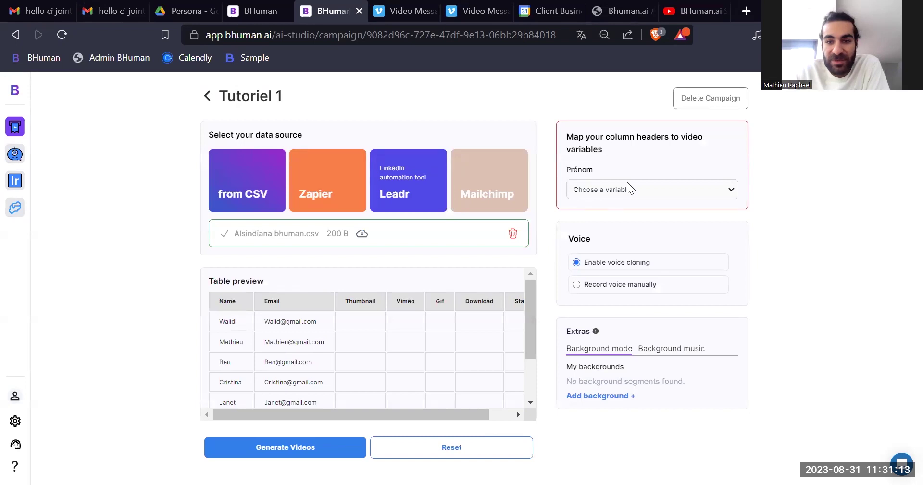
pyautogui.moveTo(566, 171); pyautogui.dragTo(606, 171)
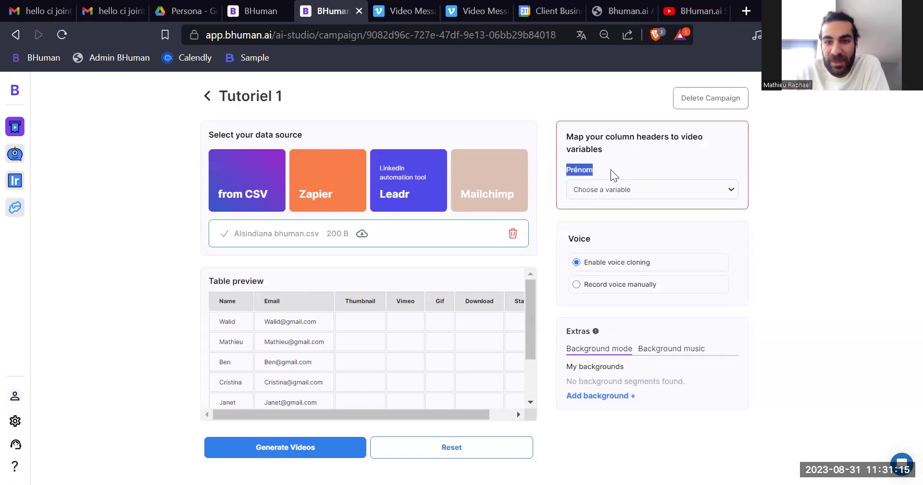
pyautogui.click(624, 190)
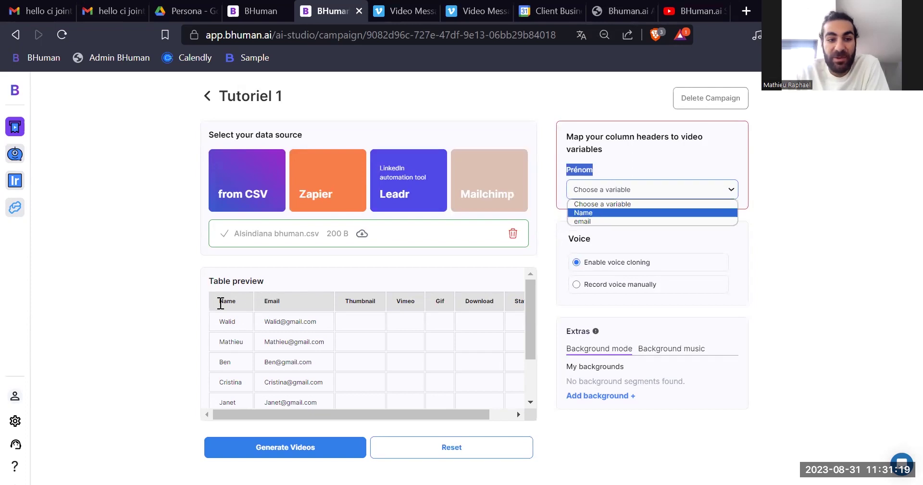
pyautogui.click(595, 214)
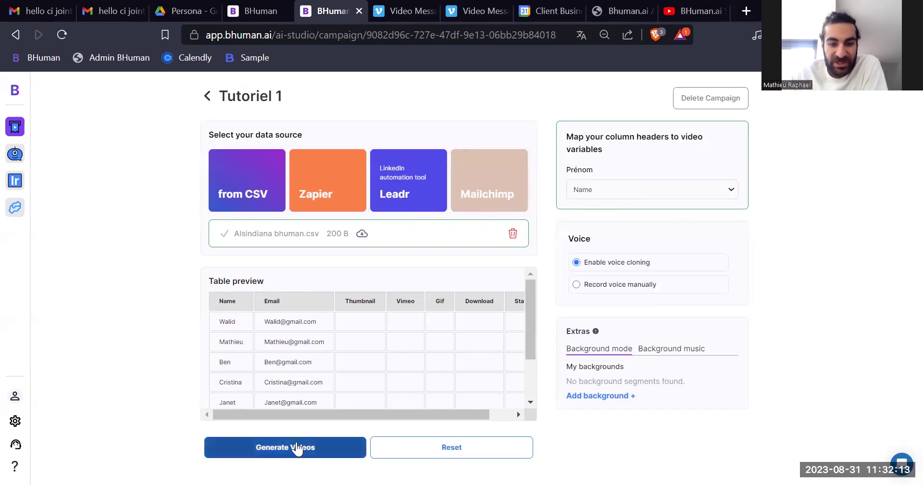
# - Generate the campaign's videos and look over the sharing and landing page options for them
pyautogui.click(297, 446)
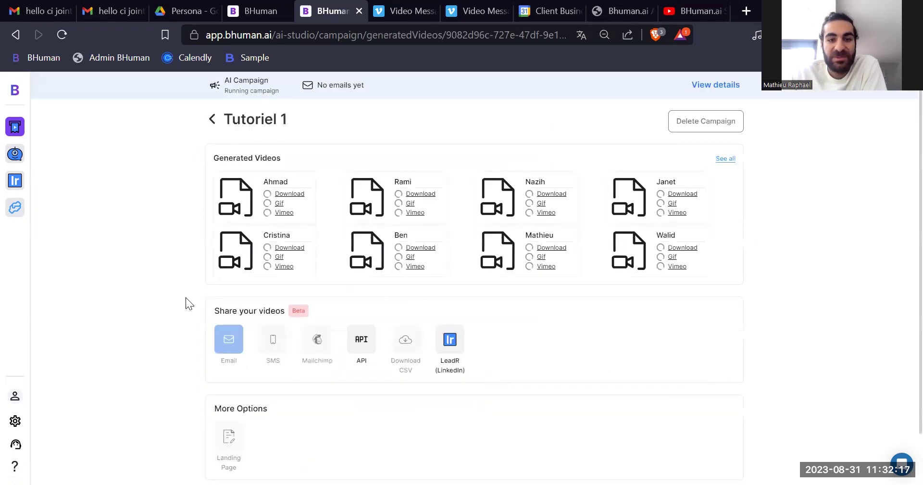
pyautogui.scroll(-1, 186, 303)
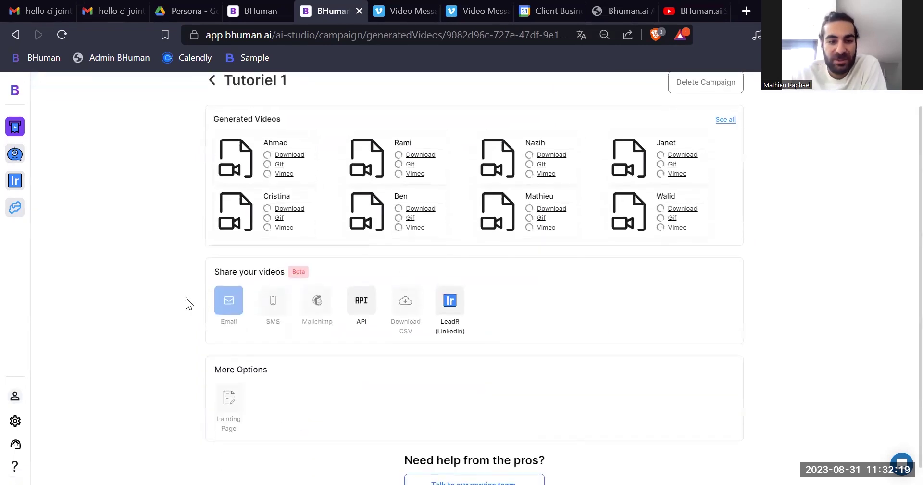
pyautogui.scroll(-1, 185, 298)
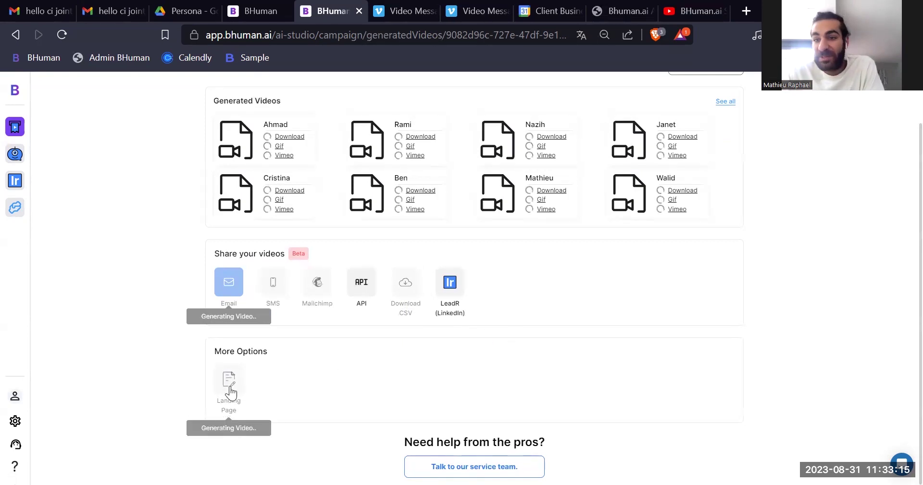
pyautogui.scroll(2, 175, 368)
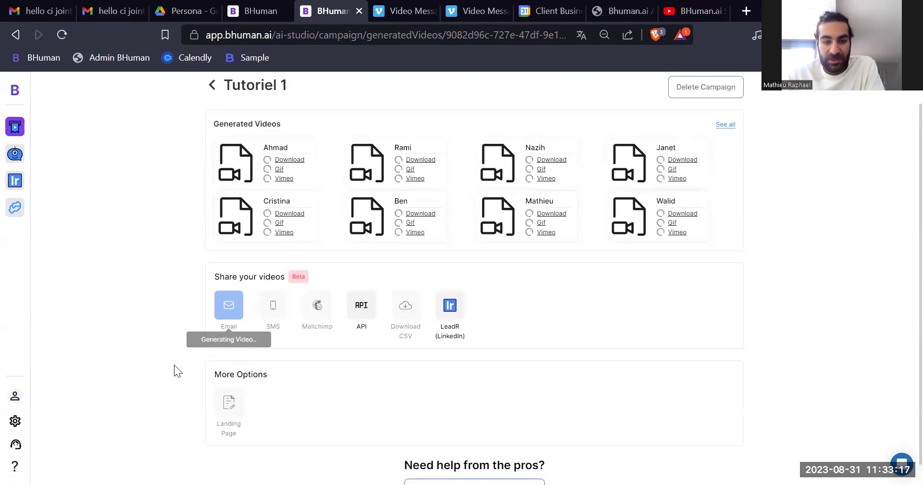
pyautogui.scroll(1, 174, 365)
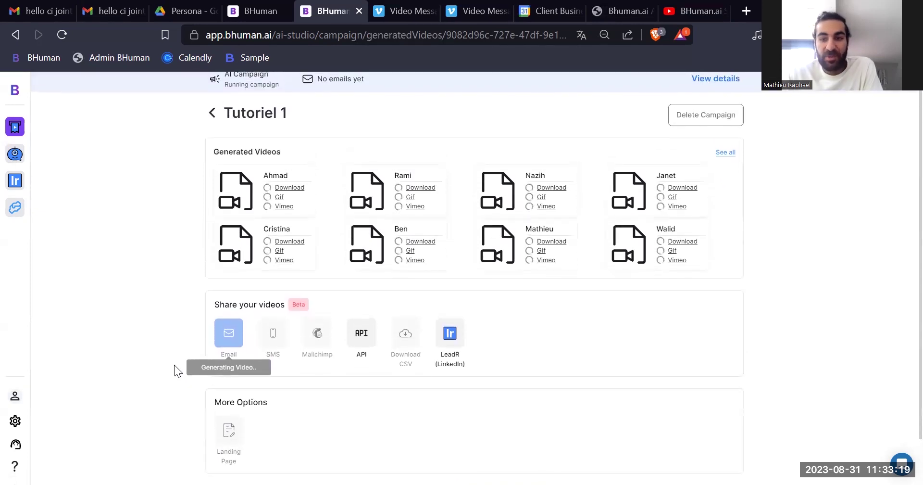